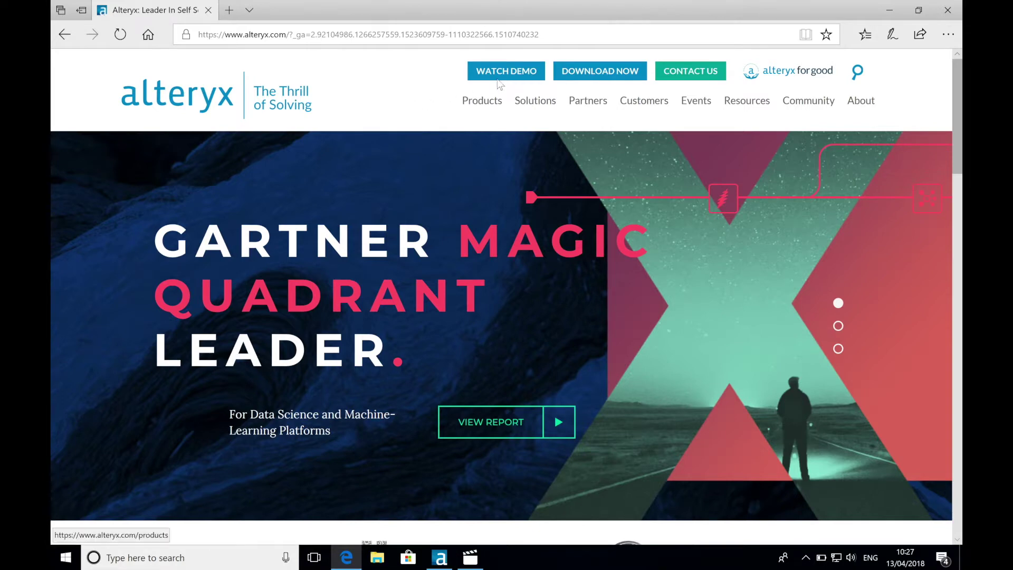
- Request the Alteryx free trial, download the Windows desktop trial installer, and show its folder
left_click(583, 79)
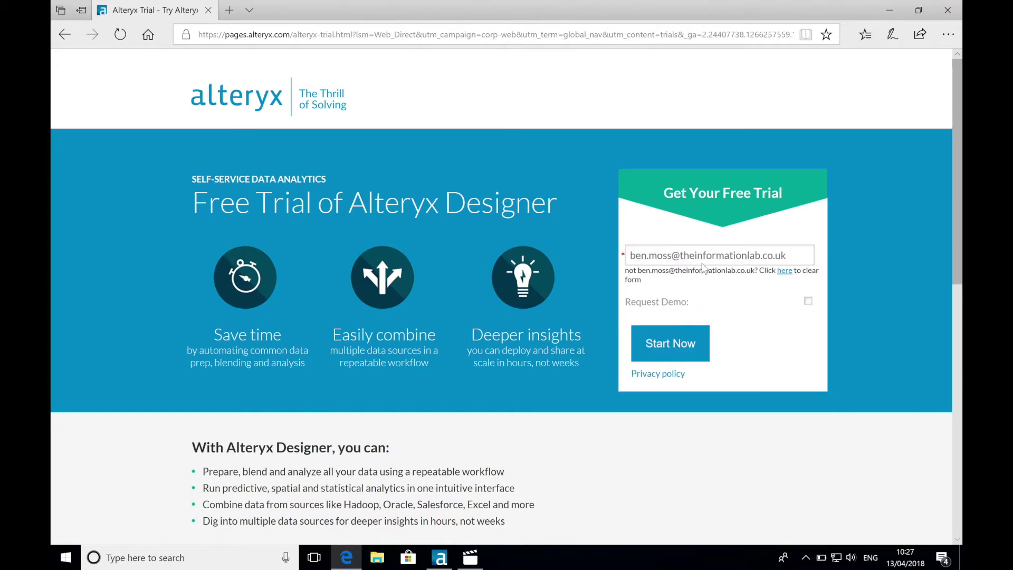
left_click(697, 342)
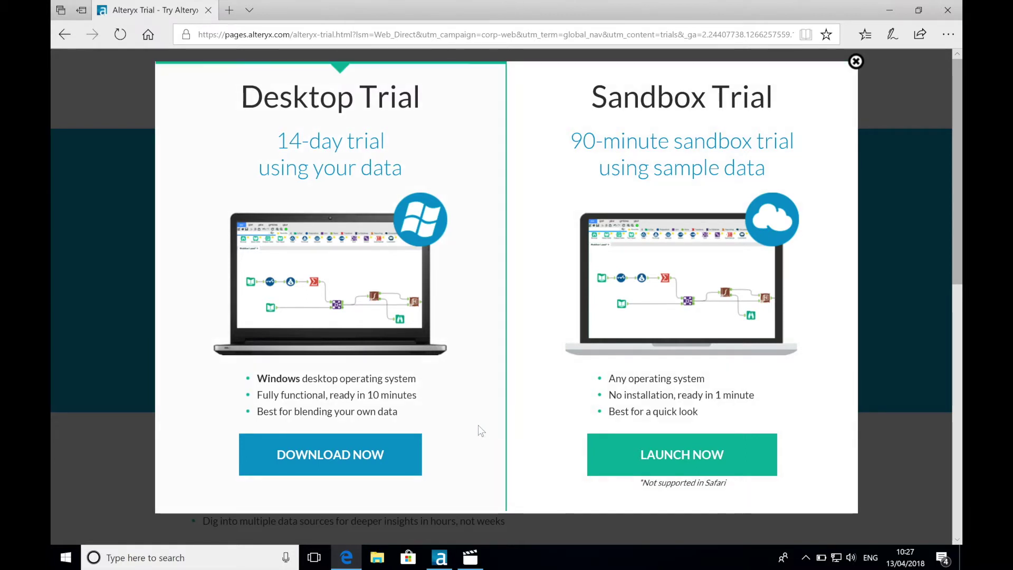
left_click(406, 458)
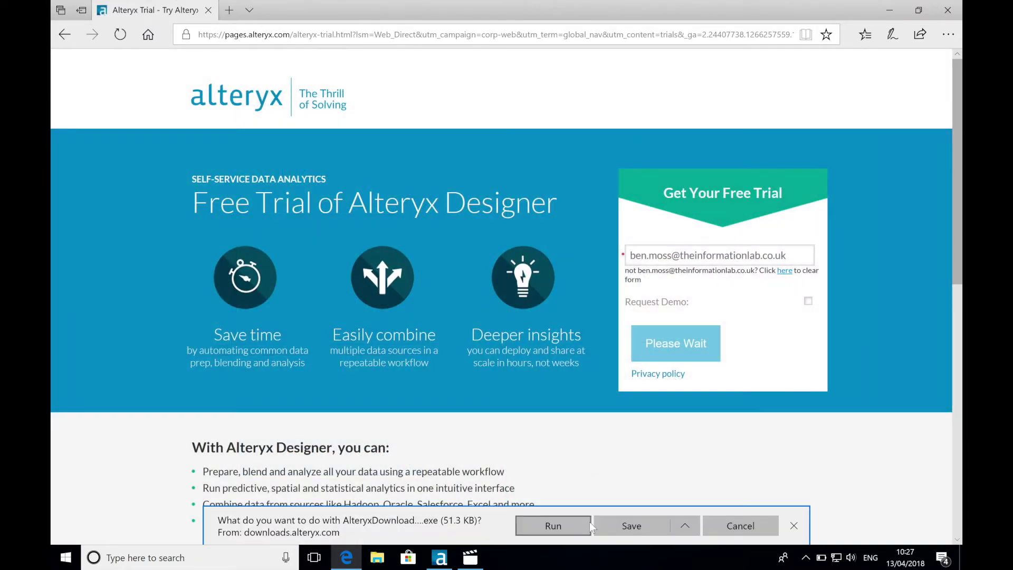
left_click(615, 522)
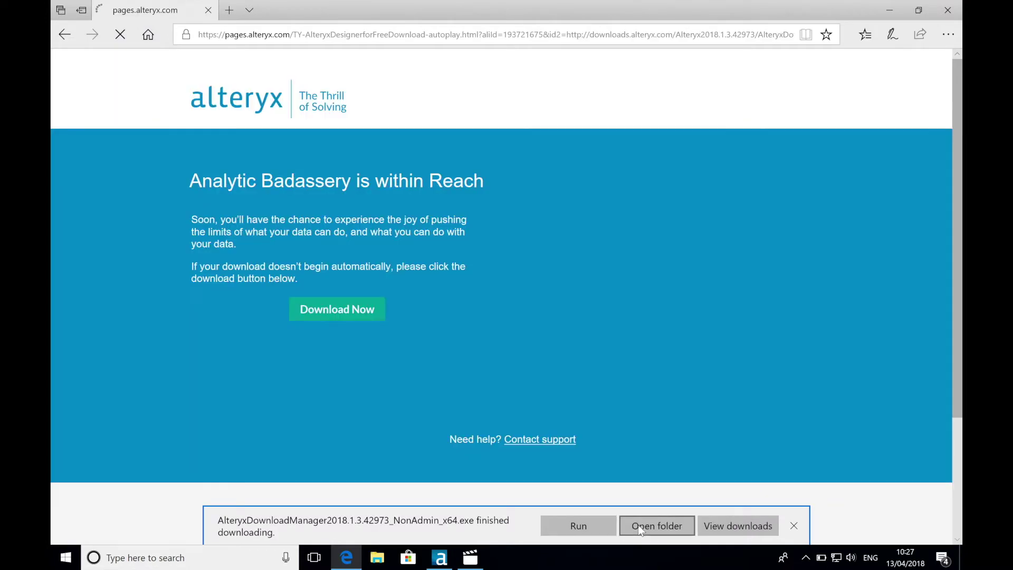
left_click(637, 525)
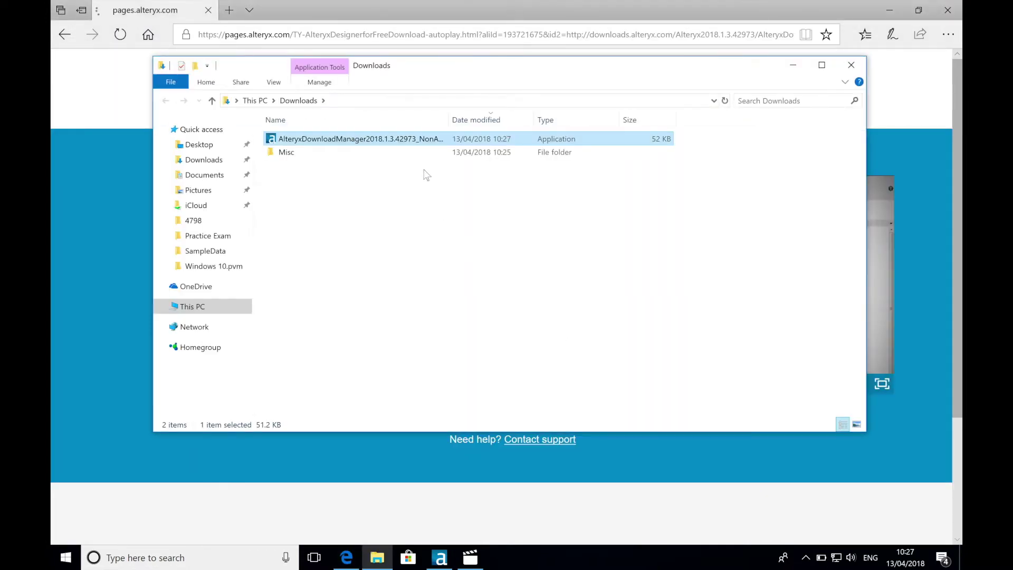
- Run AlteryxDownloadManager from the Downloads folder
double_click(412, 142)
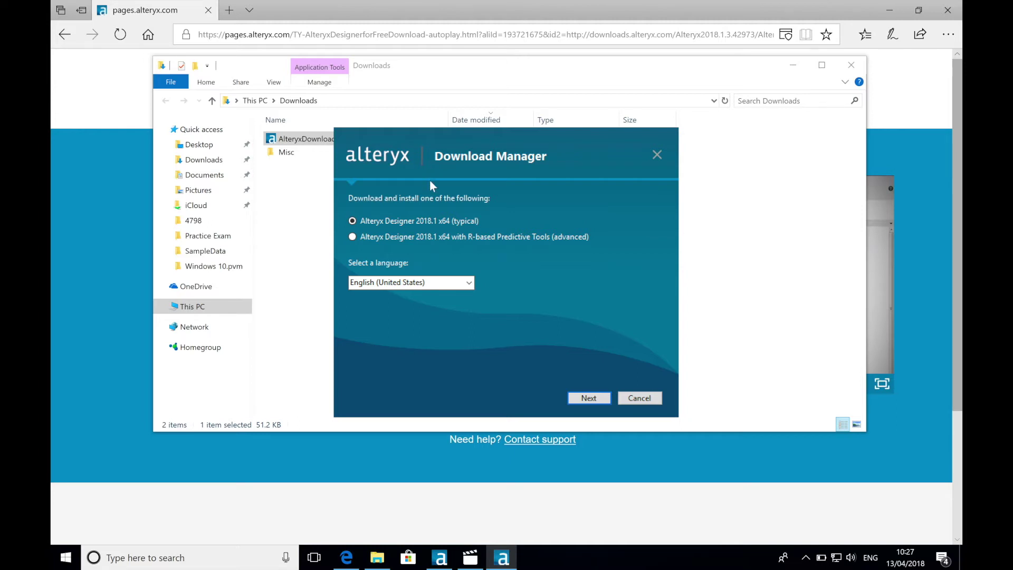
- Pick the 'with R-based Predictive Tools (advanced)' version in English (United States) and start installing
left_click(426, 237)
left_click(425, 237)
left_click(424, 283)
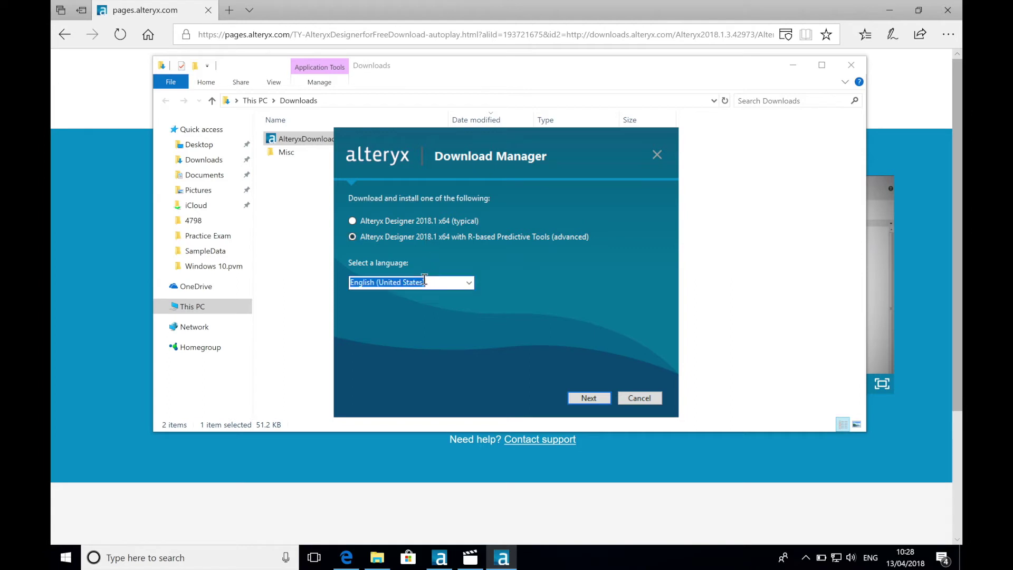
left_click(469, 282)
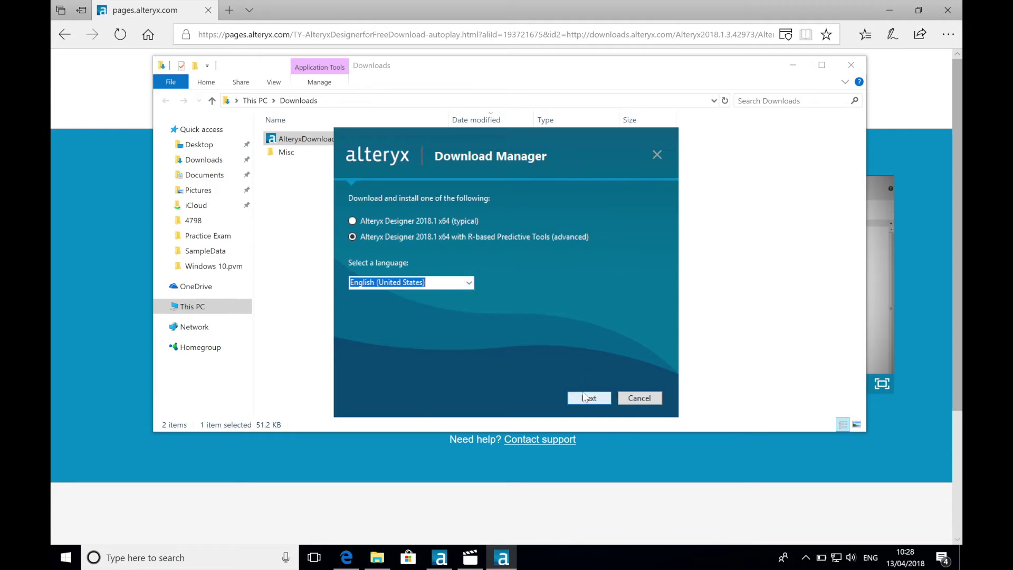
left_click(586, 399)
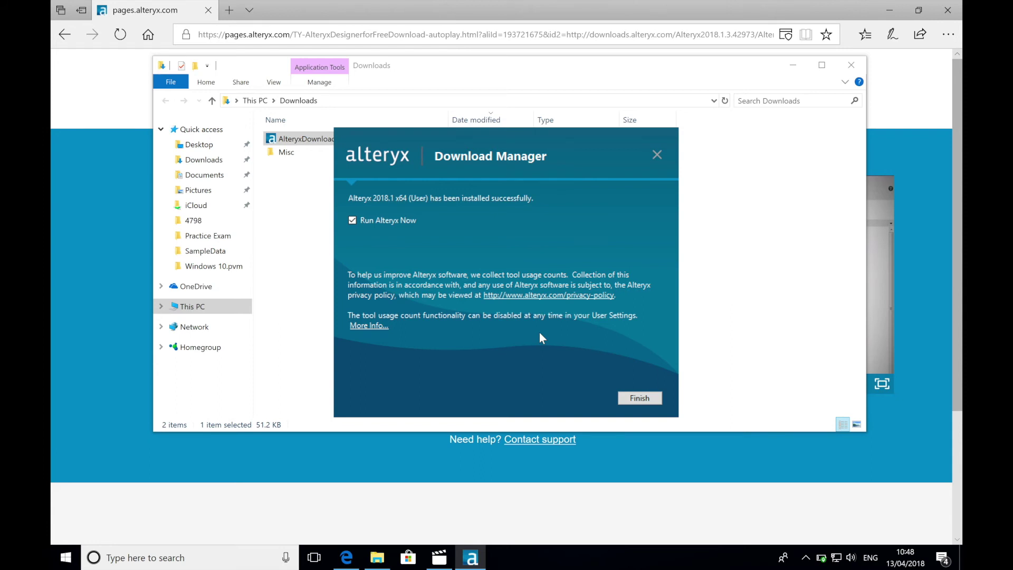
- Finish the installer with 'Run Alteryx Now' left checked
left_click(659, 399)
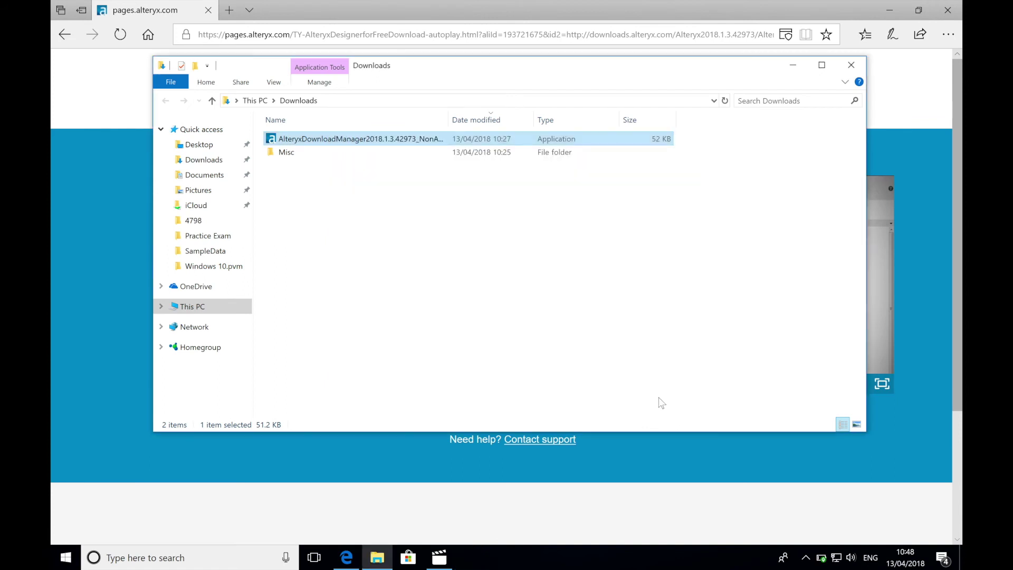